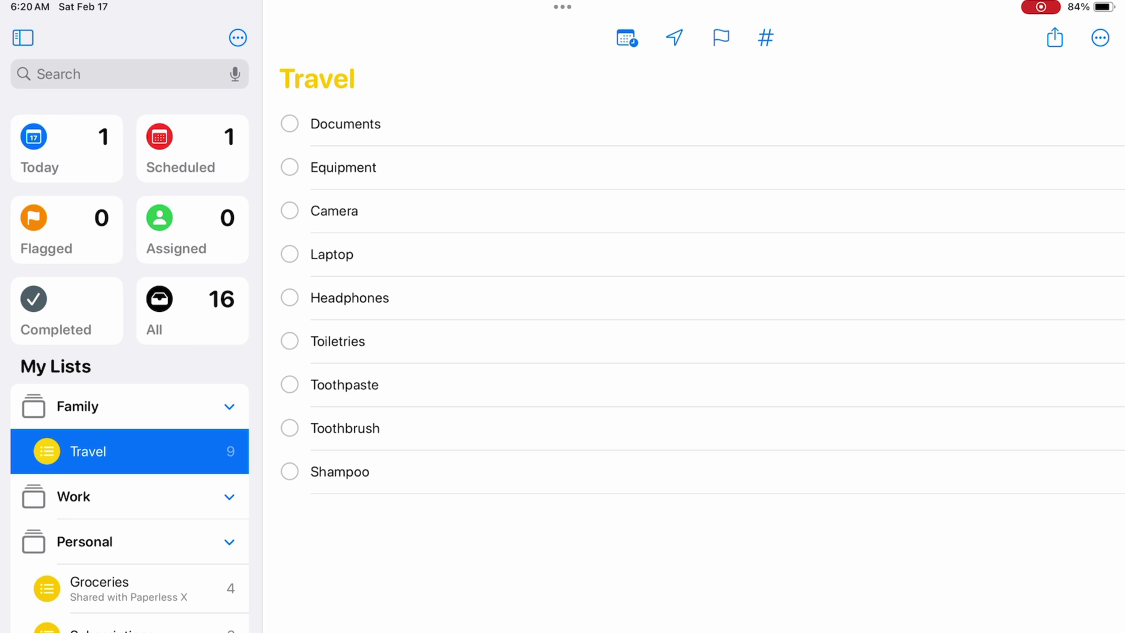
Add 'passport' and 'Health insurance' as subtasks in the Documents reminder's details
left_click(424, 117)
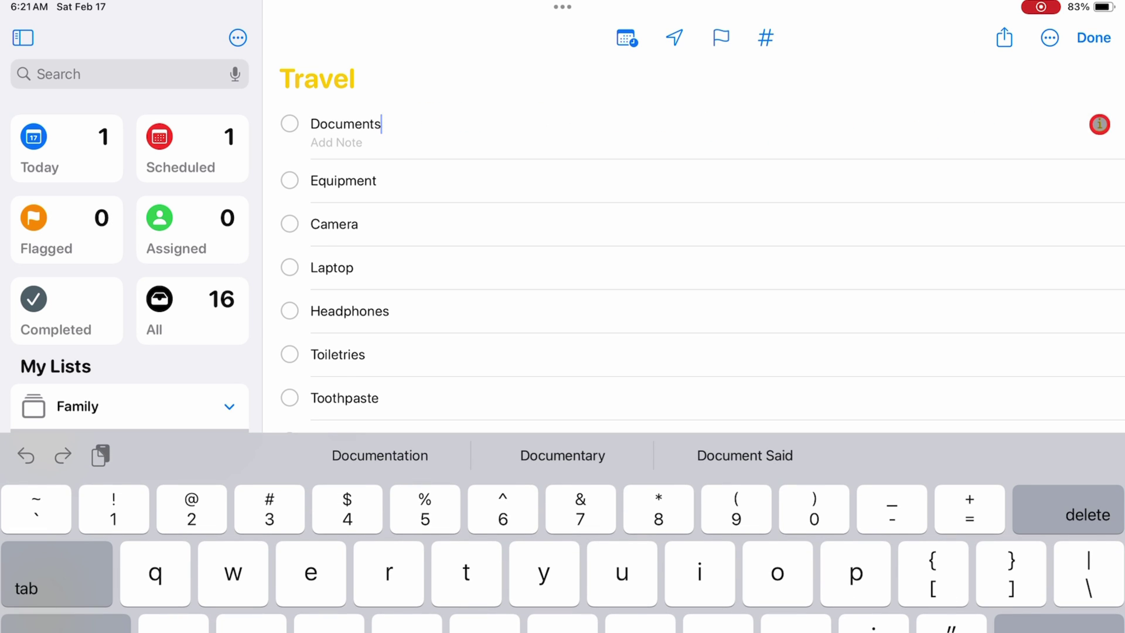
left_click(1101, 122)
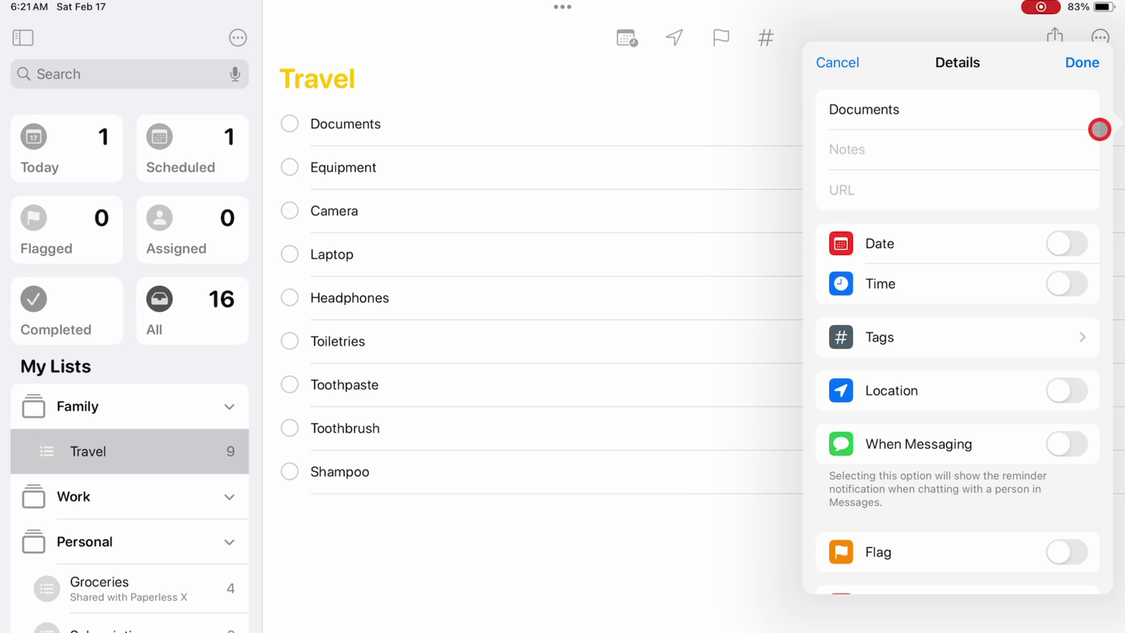
scroll(1052, 409, "down", 2)
scroll(1052, 408, "down", 5)
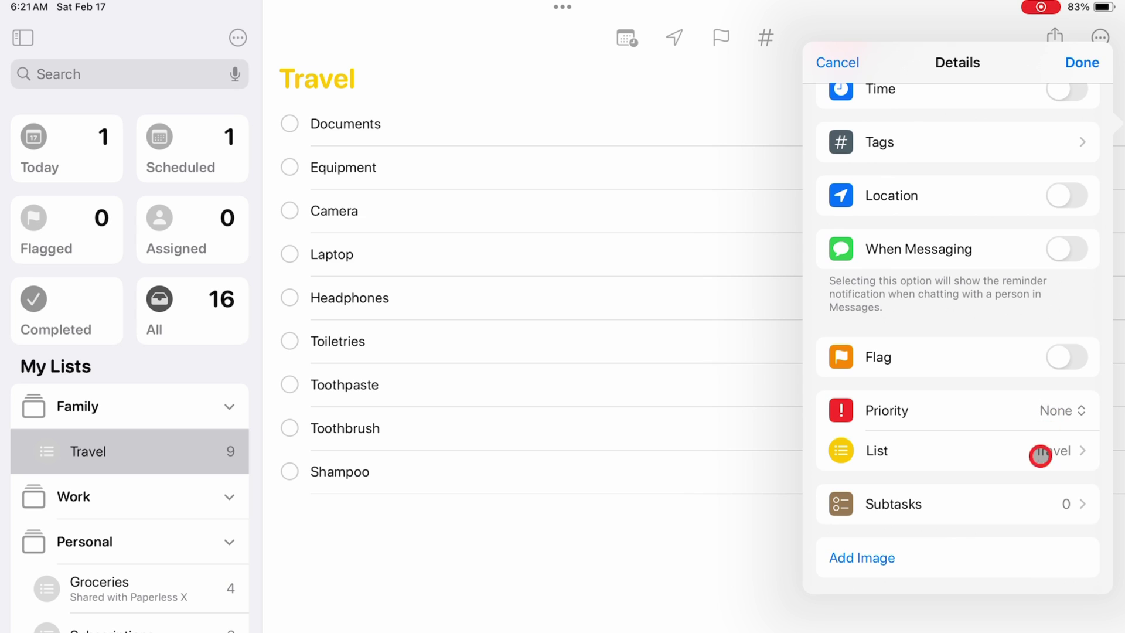
left_click(1024, 506)
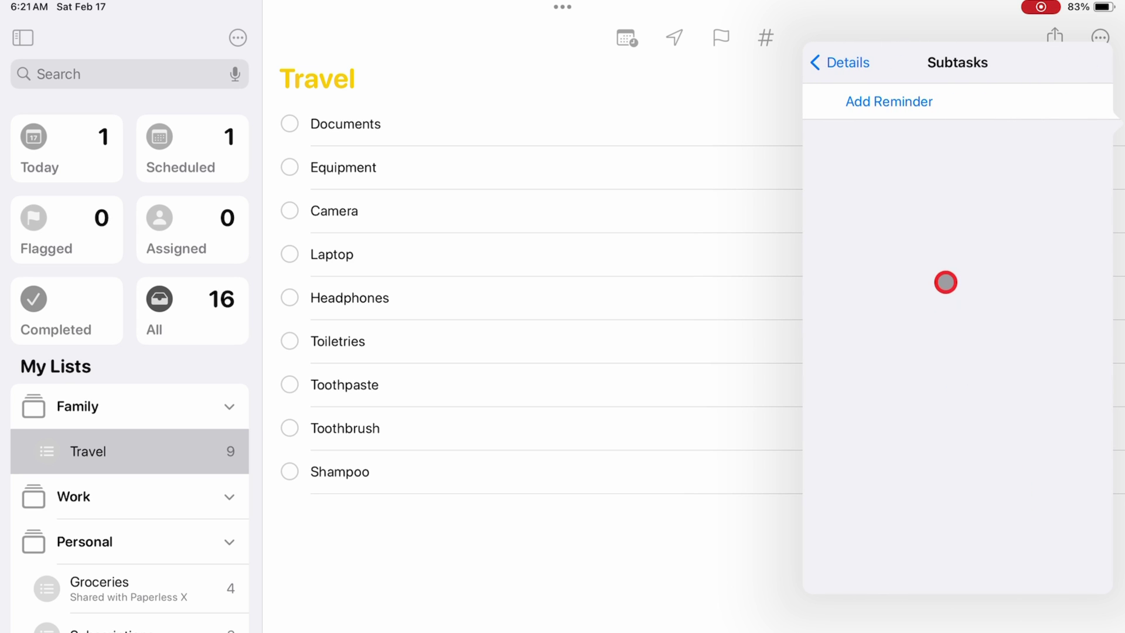
left_click(901, 107)
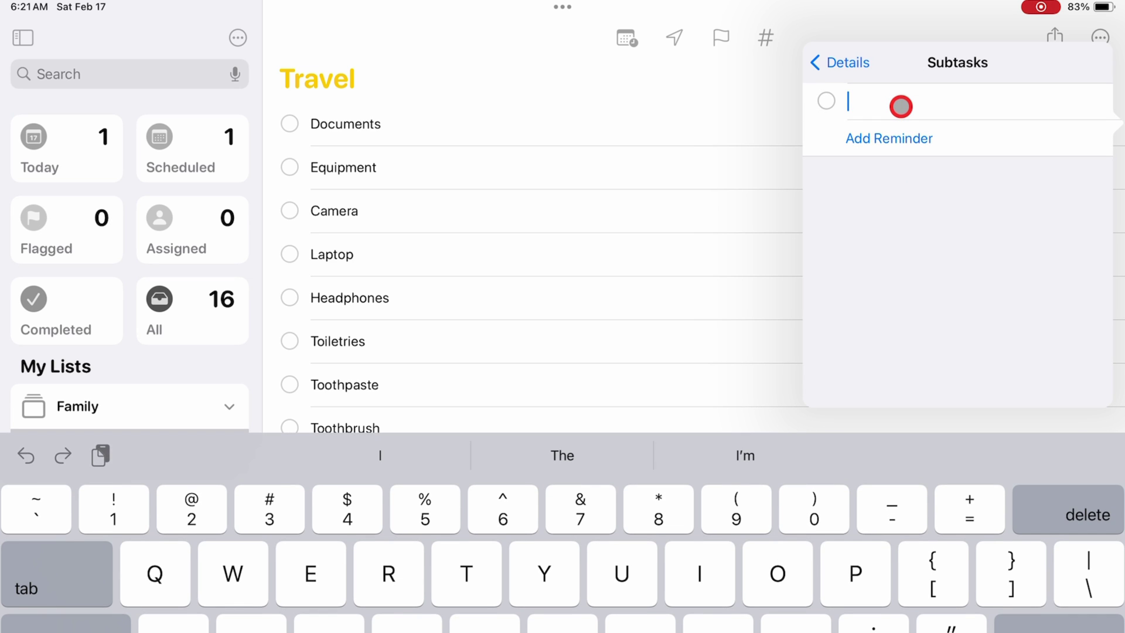
type("Pa")
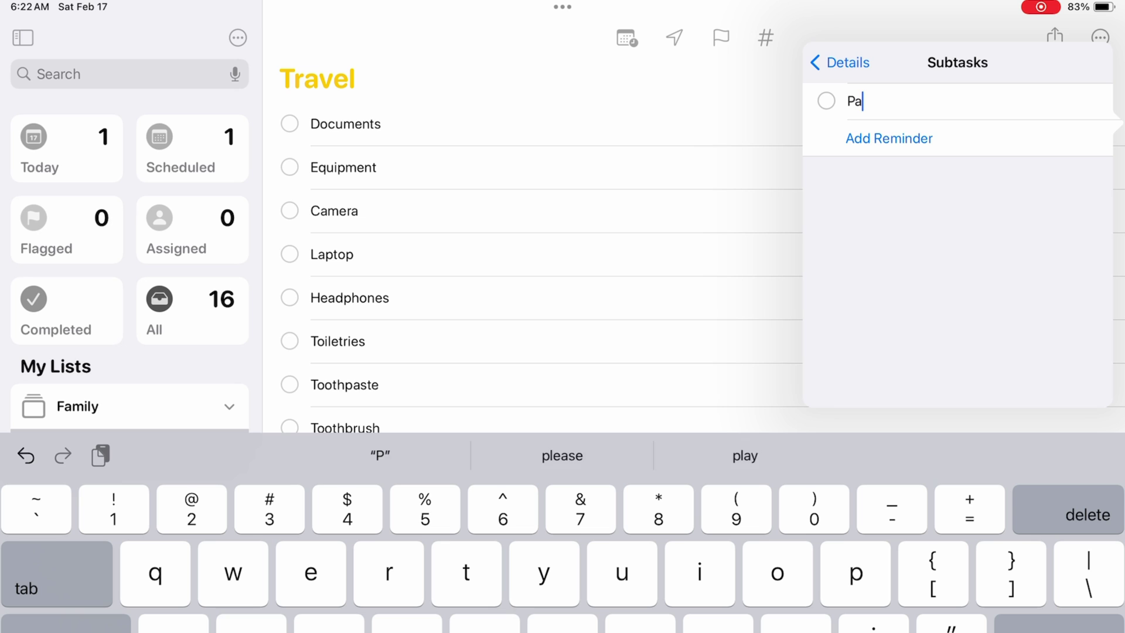
type("ssp")
left_click(563, 455)
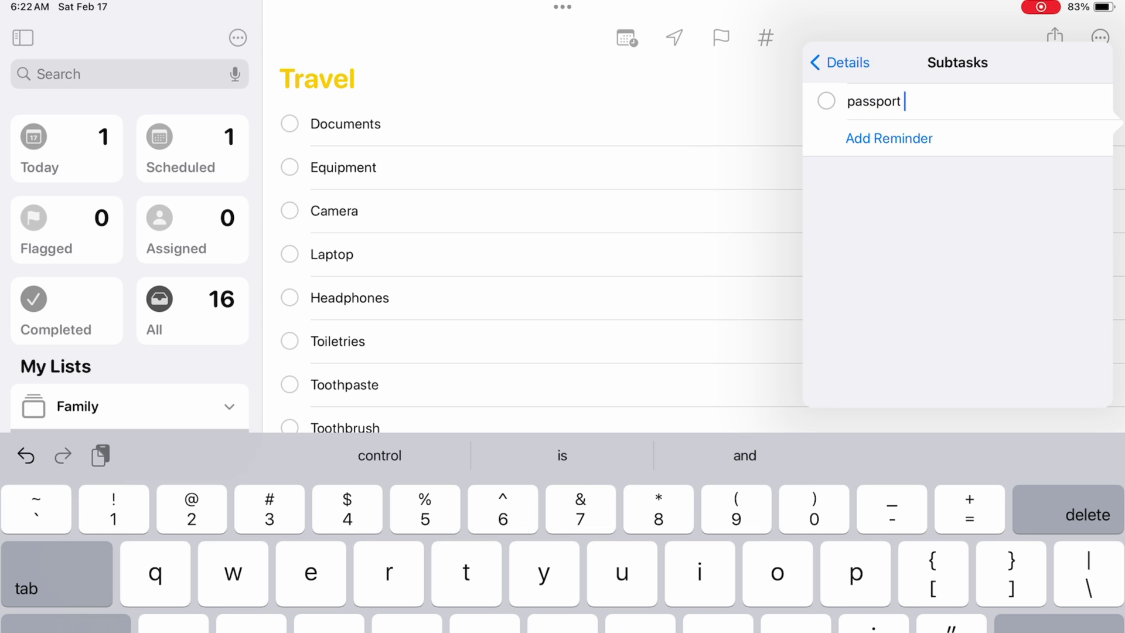
left_click(902, 130)
type("Health")
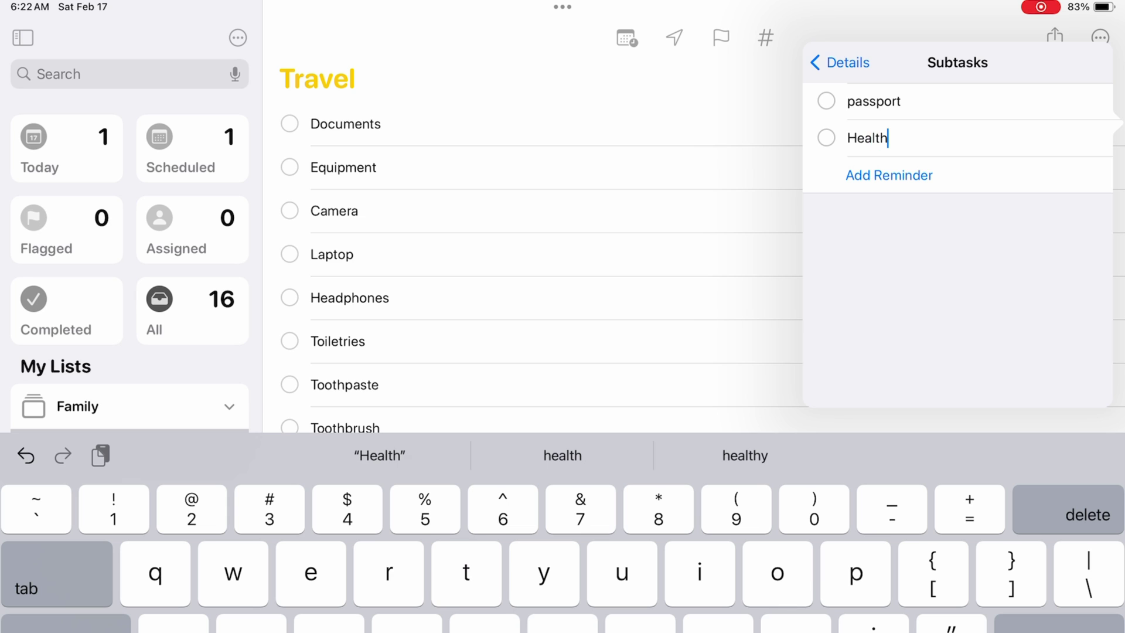
type(" insurance")
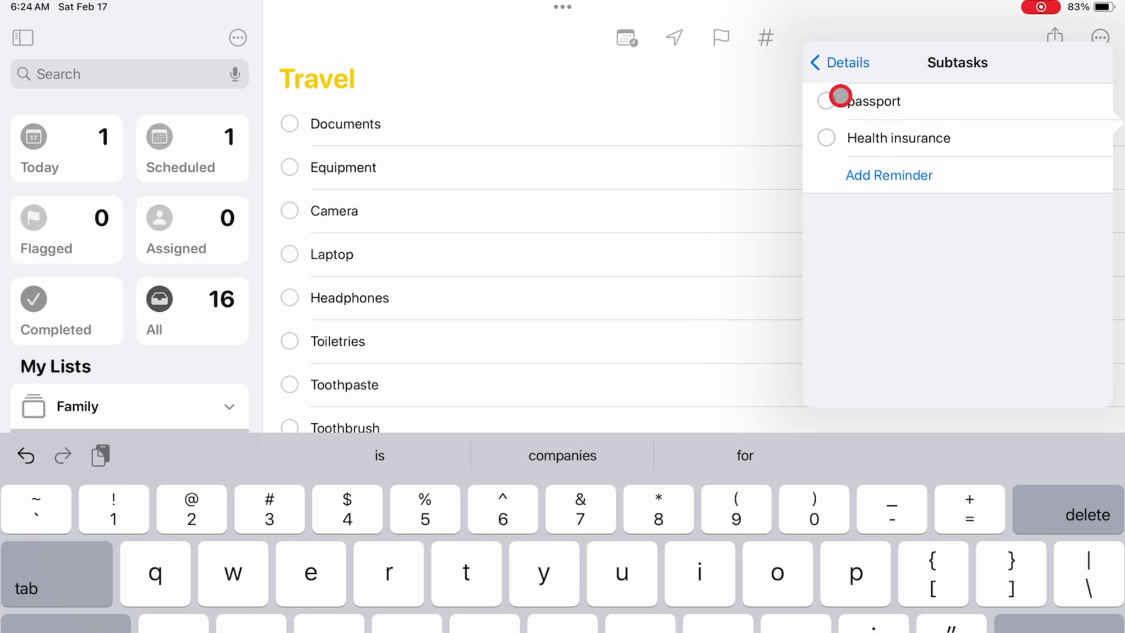
left_click(838, 63)
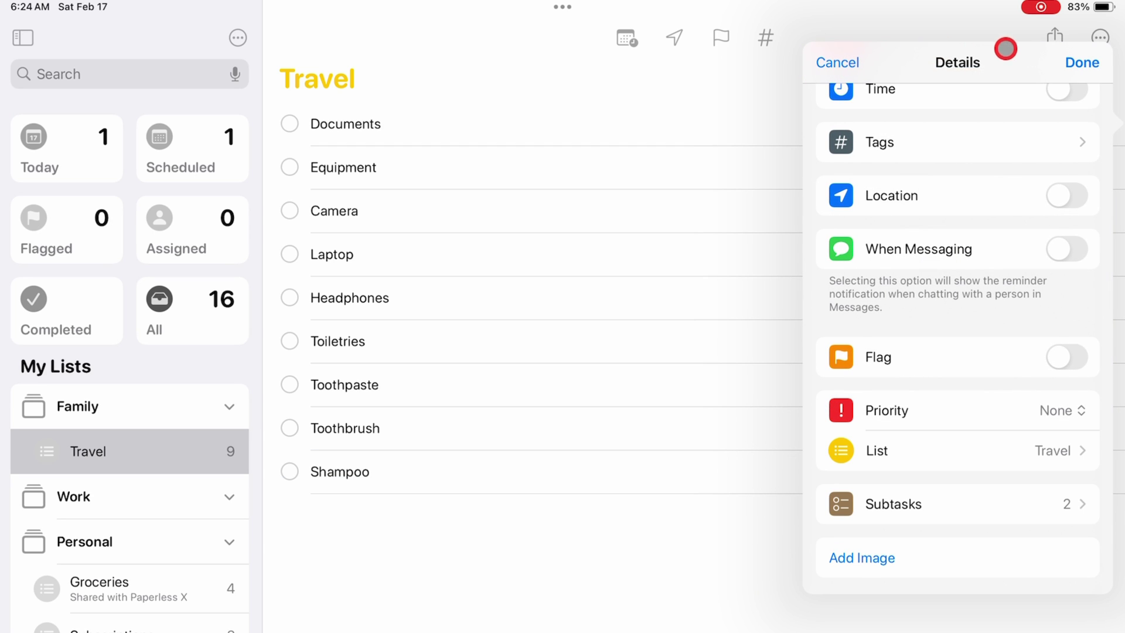
left_click(1084, 63)
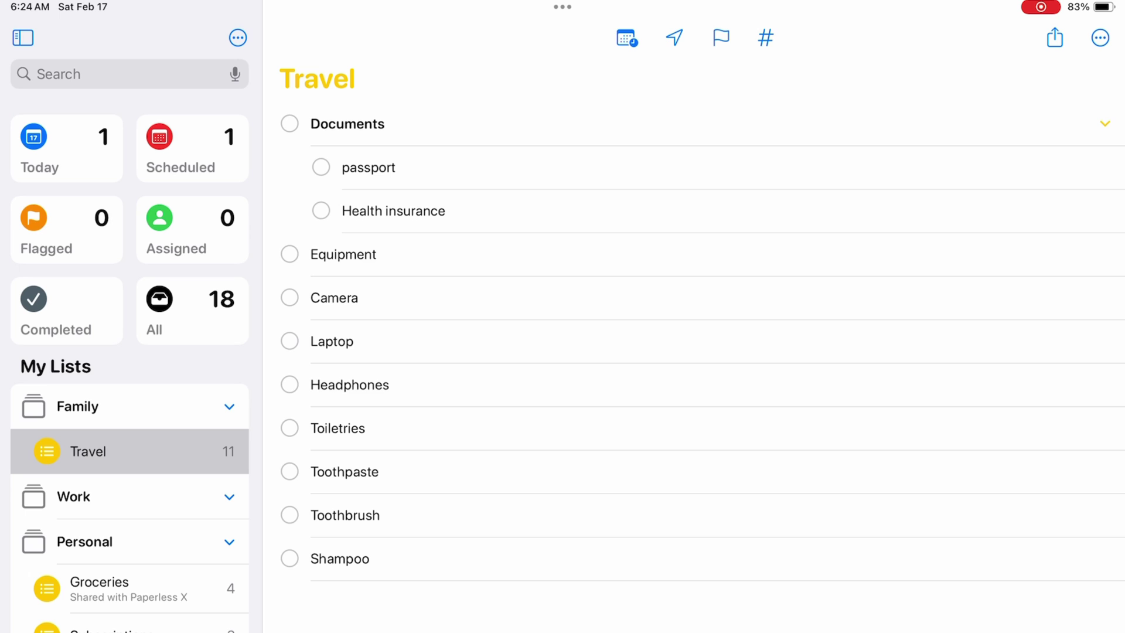
Indent the Camera and Laptop reminders under Equipment using Indent Reminder
left_click_drag(397, 271, 378, 299)
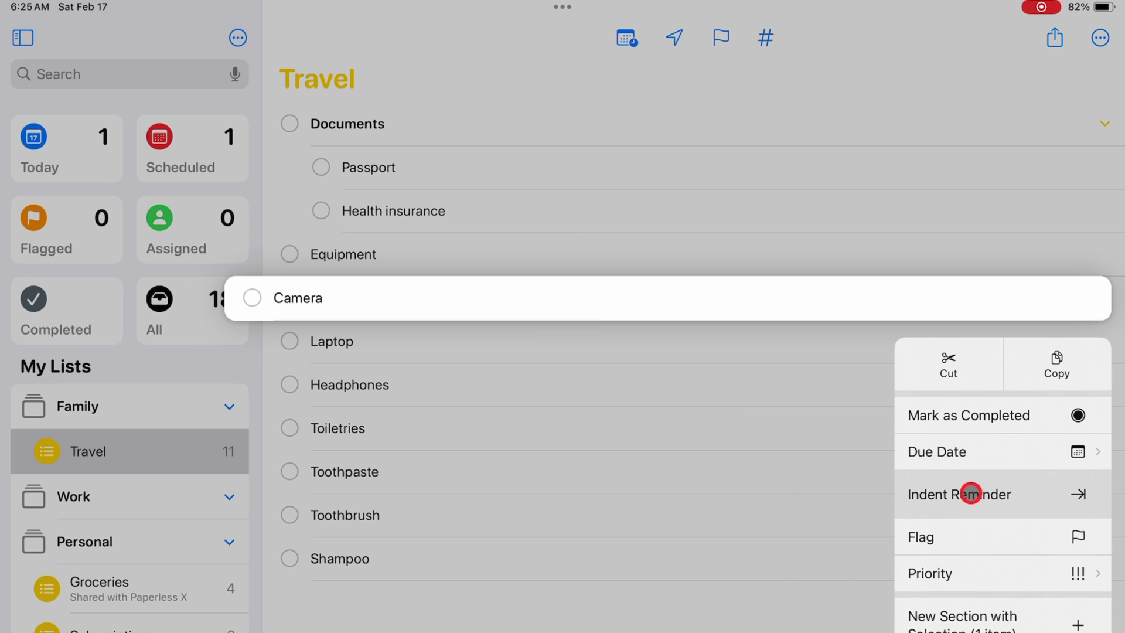
left_click(971, 494)
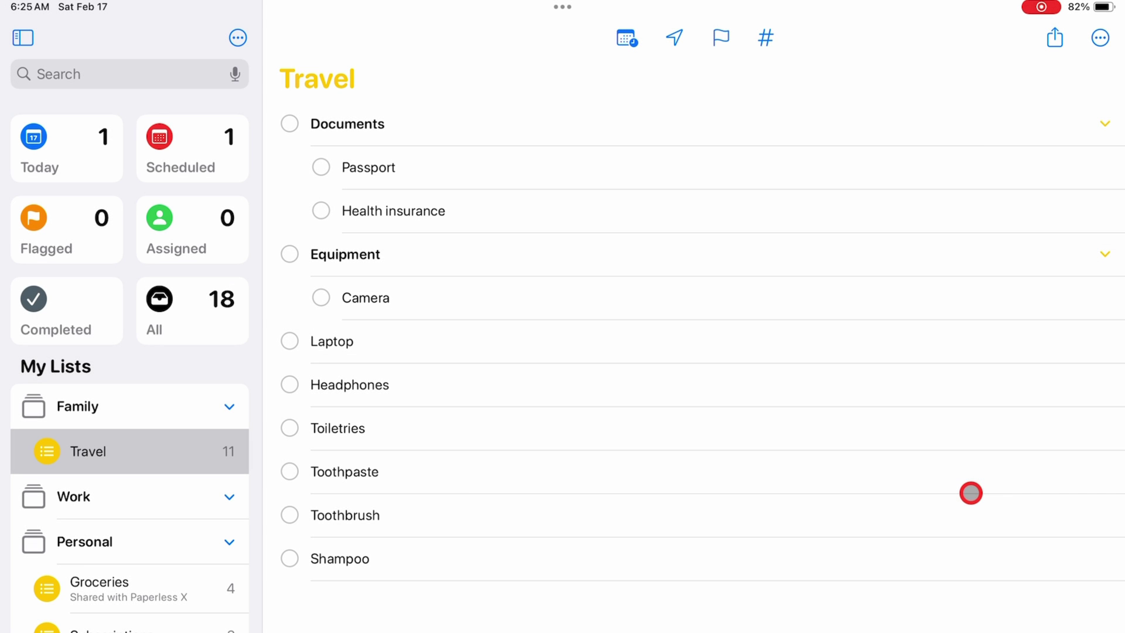
right_click(333, 338)
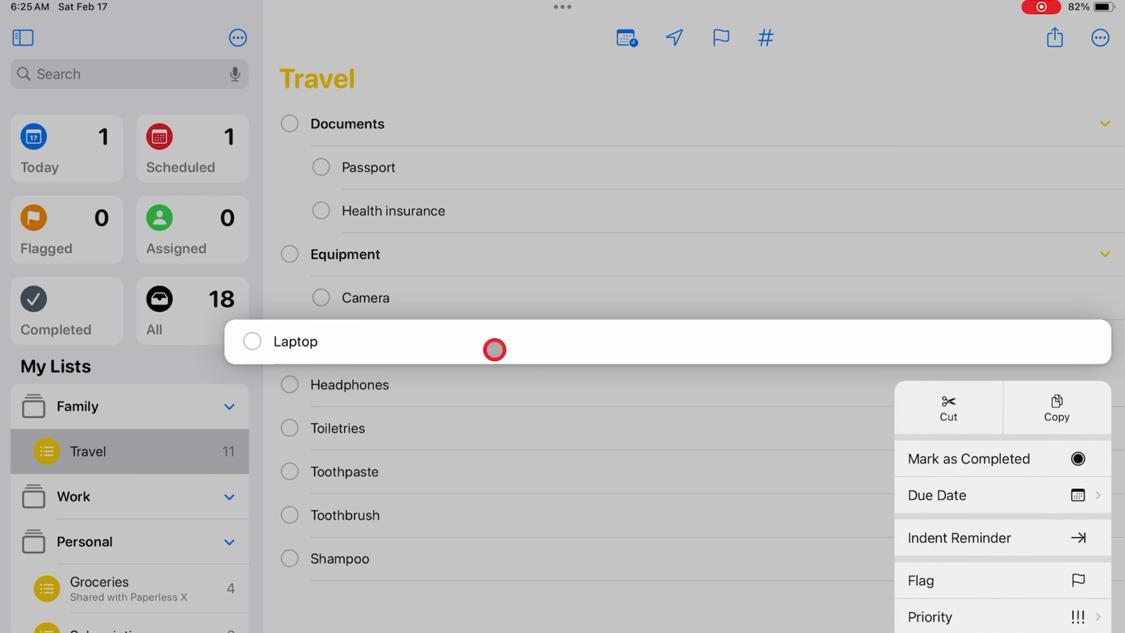
left_click(932, 532)
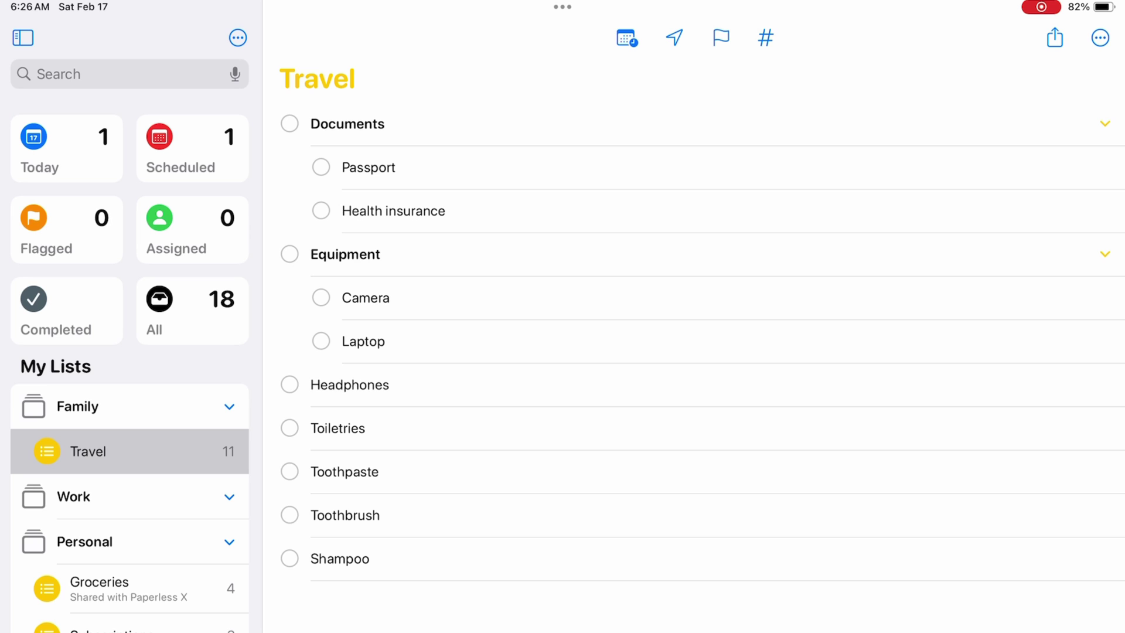
Swipe-indent Headphones under Equipment and Toothpaste under Toiletries
left_click_drag(352, 384, 413, 384)
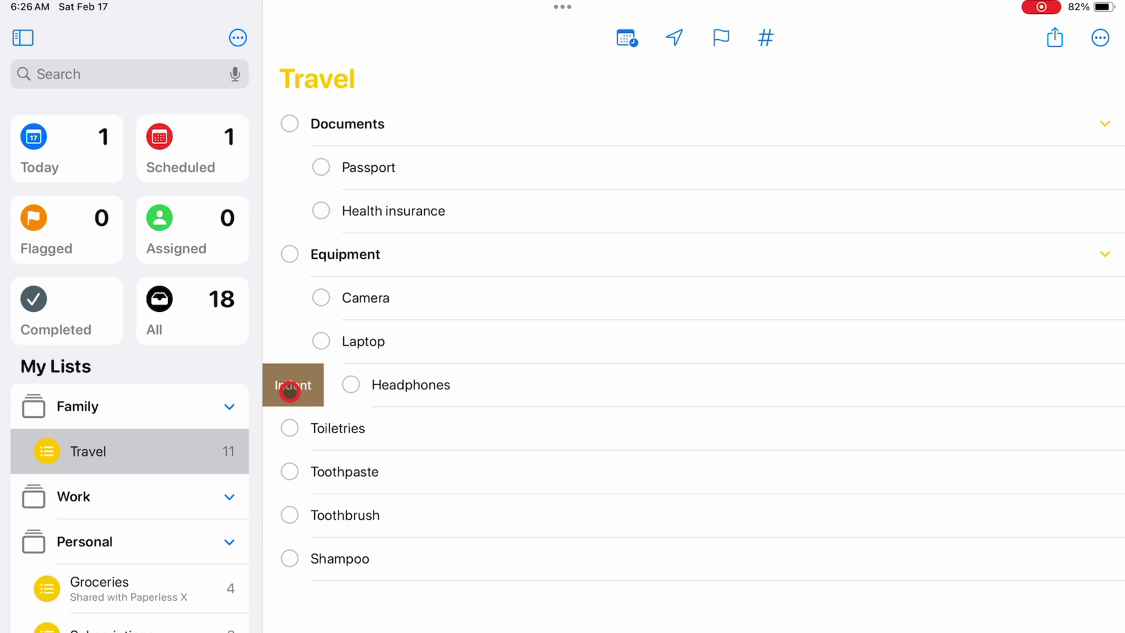
left_click(290, 391)
left_click_drag(316, 471, 380, 472)
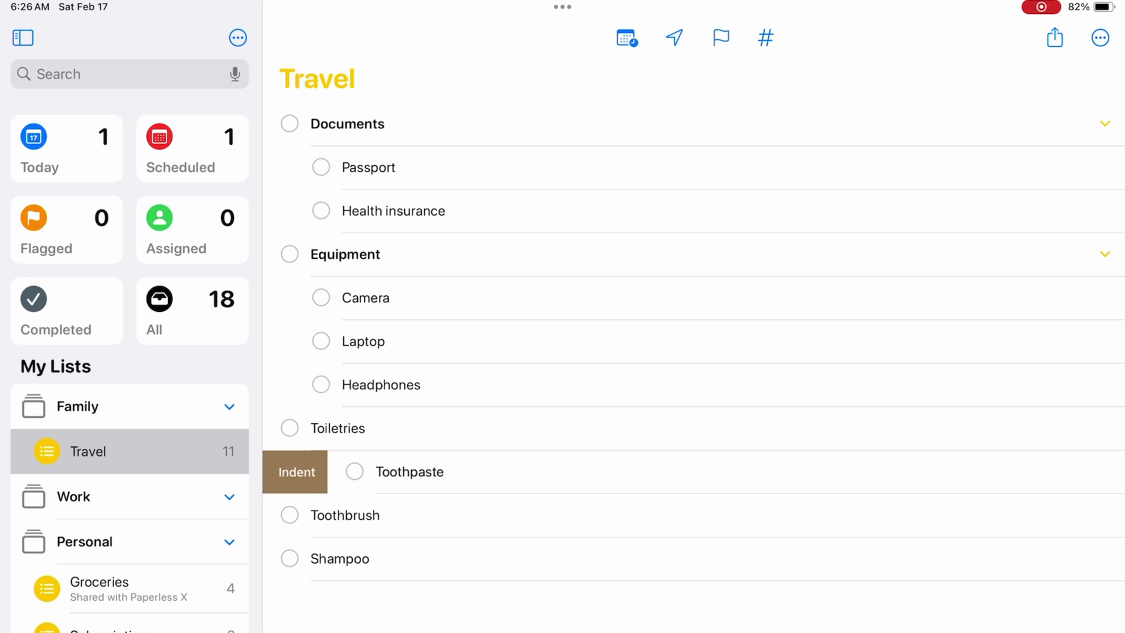
left_click(289, 467)
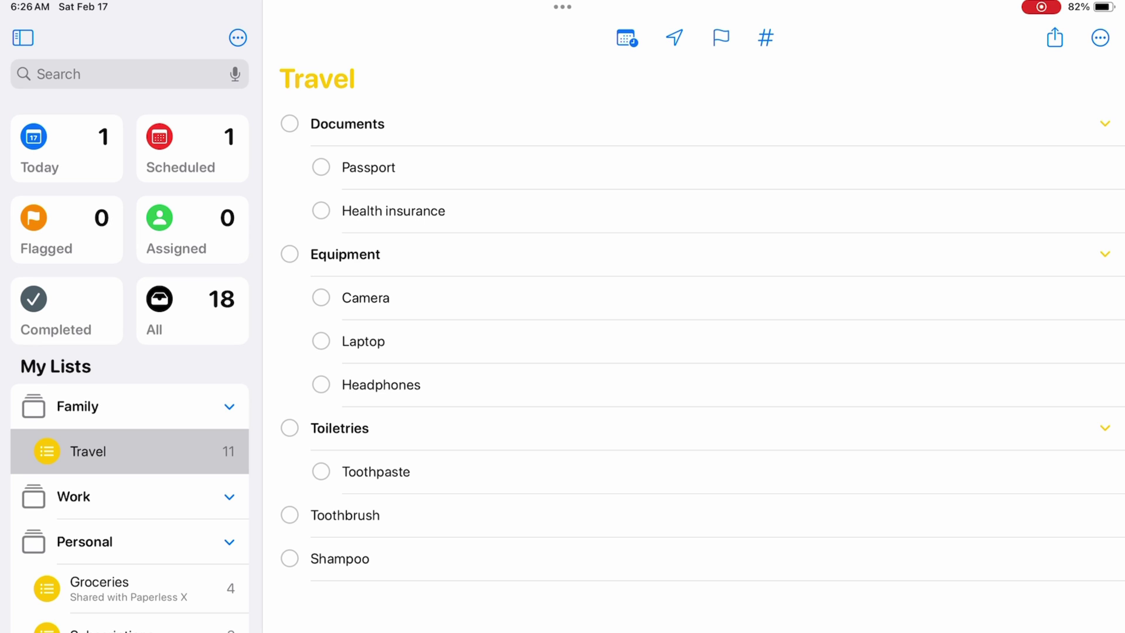
Drag Toothbrush and Shampoo onto Toiletries to nest them beside Toothpaste
left_click_drag(331, 514, 333, 451)
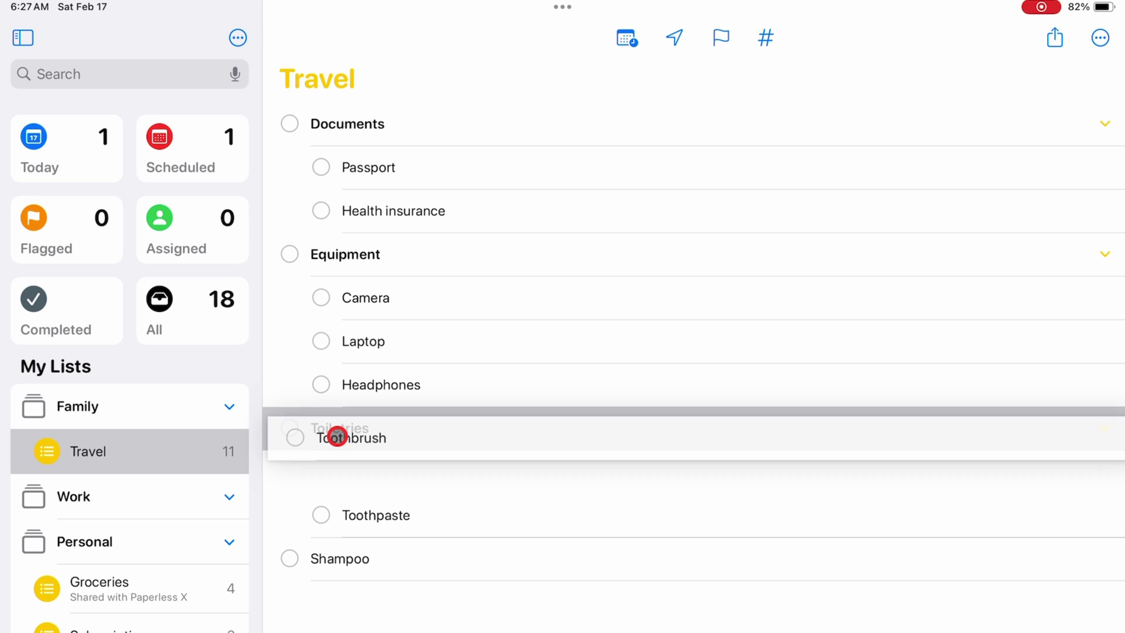
left_click_drag(333, 451, 338, 428)
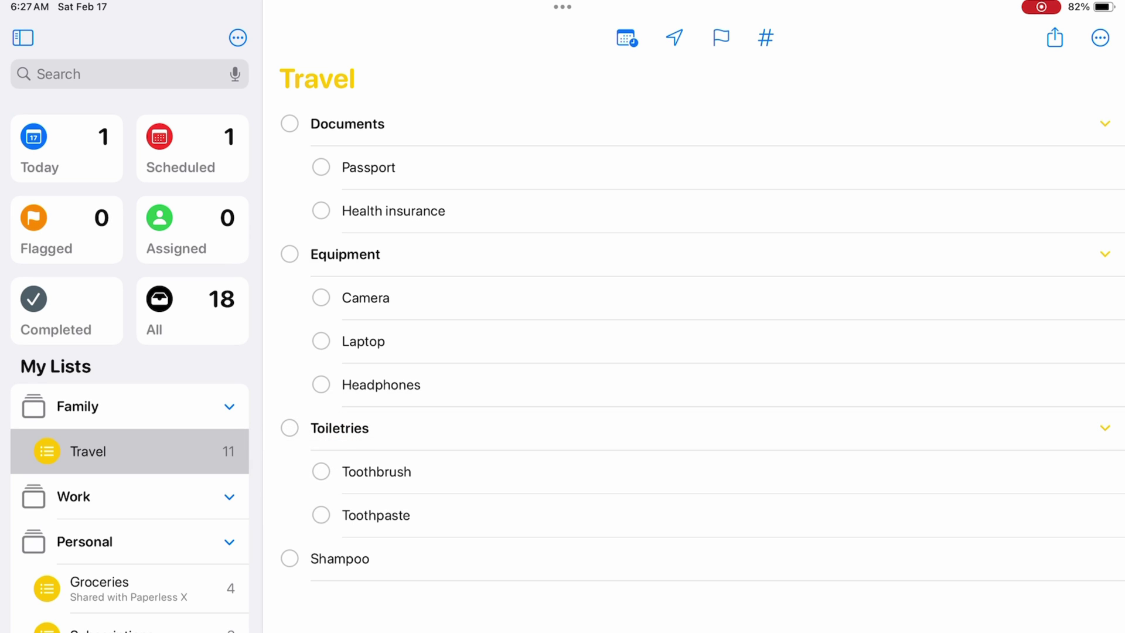
left_click_drag(345, 559, 344, 428)
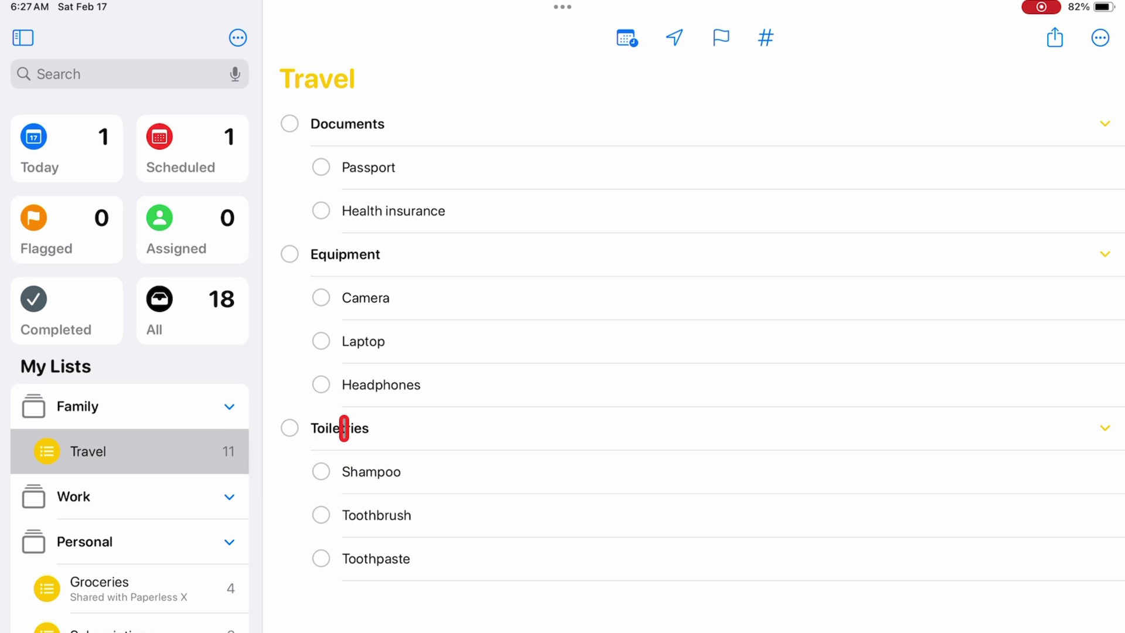
Outdent Headphones, Laptop and Shampoo, then drag Passport and Health insurance just below Equipment
left_click(368, 382)
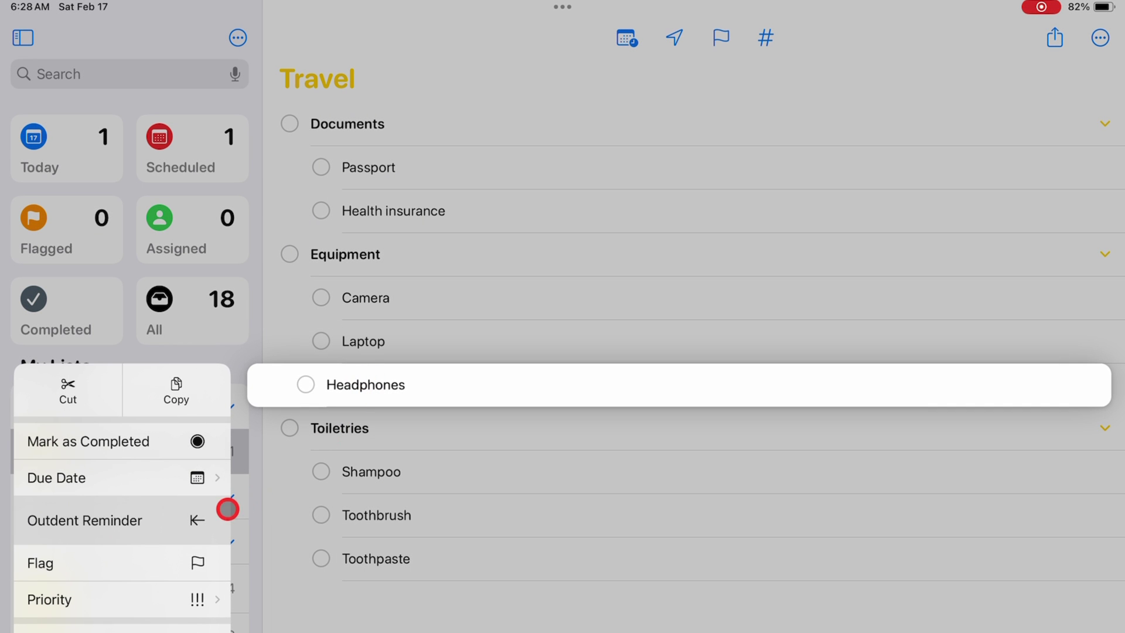
left_click(180, 522)
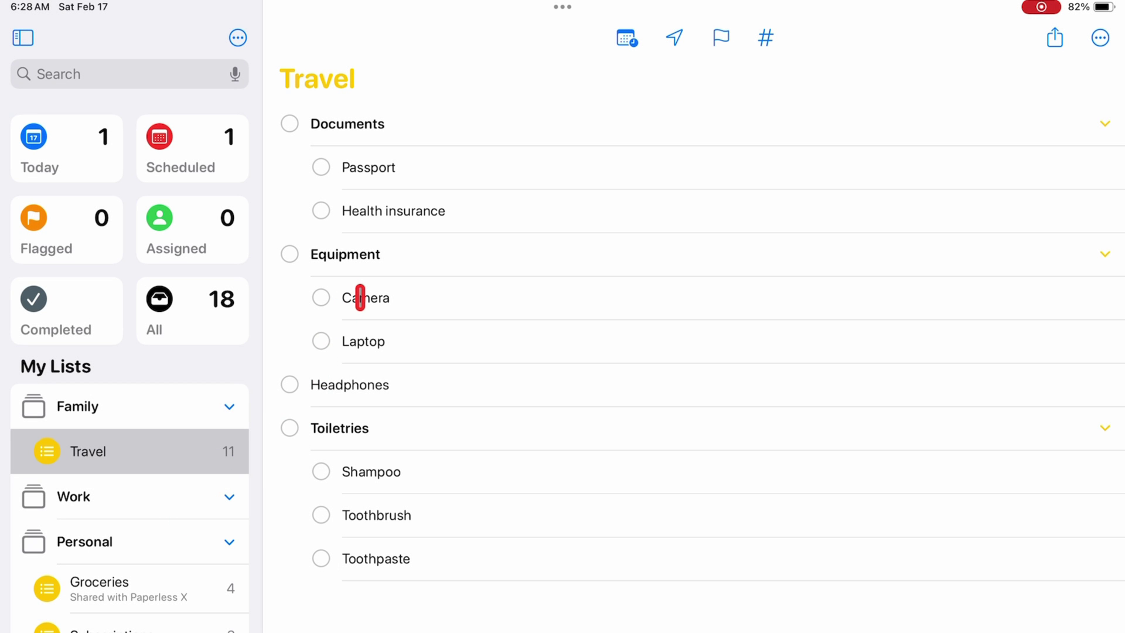
scroll(360, 297, "left", 5)
scroll(380, 334, "left", 2)
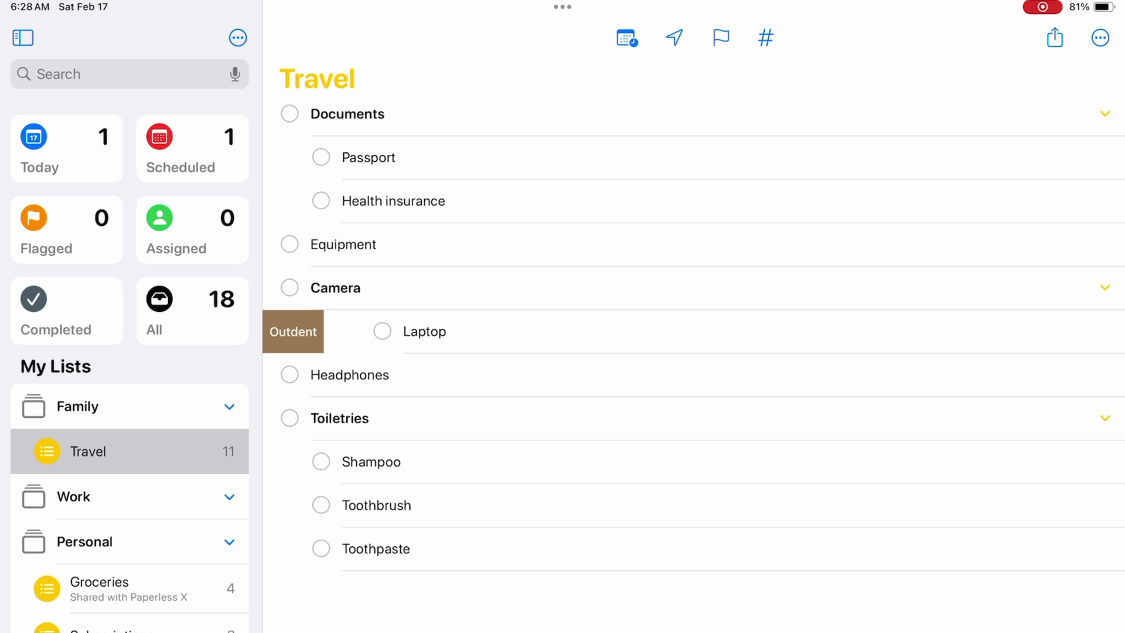
left_click(294, 332)
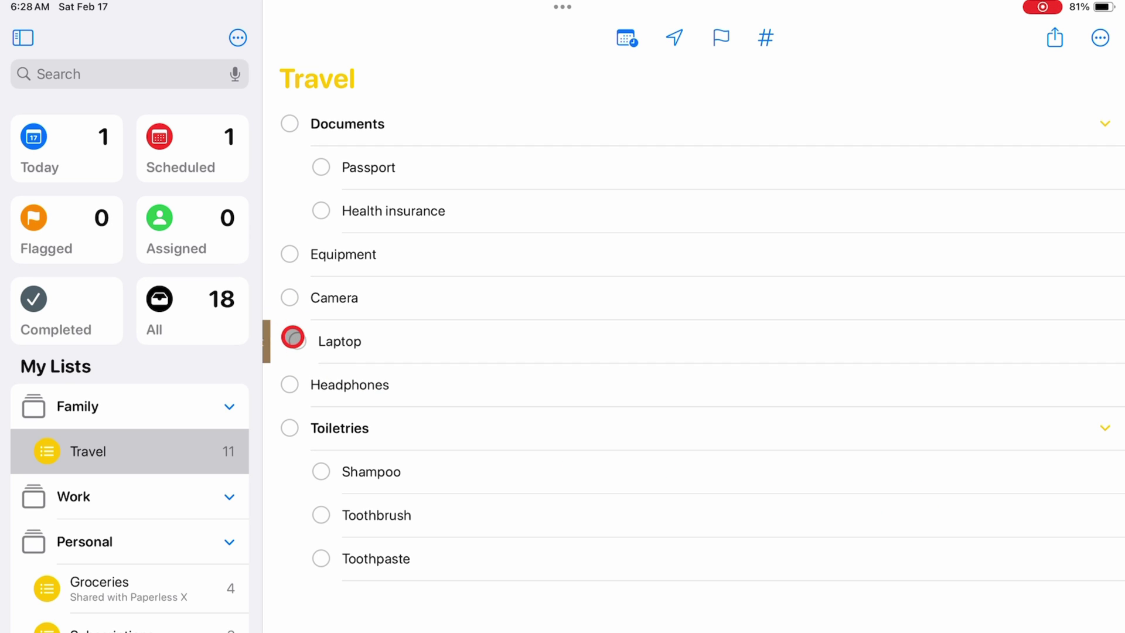
scroll(363, 471, "left", 5)
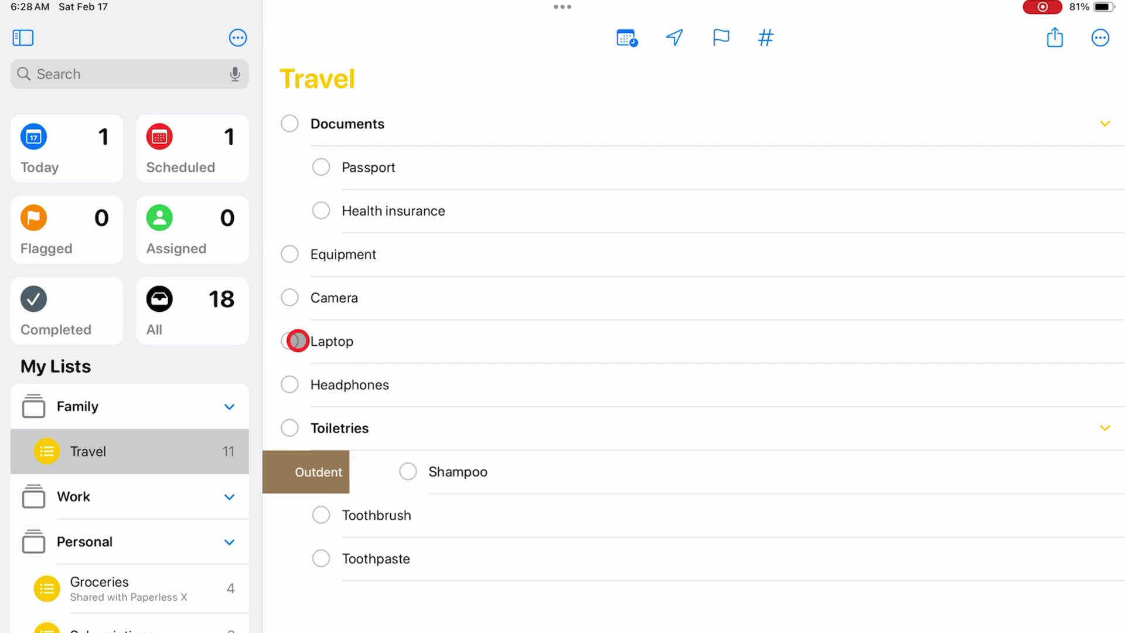
left_click(308, 476)
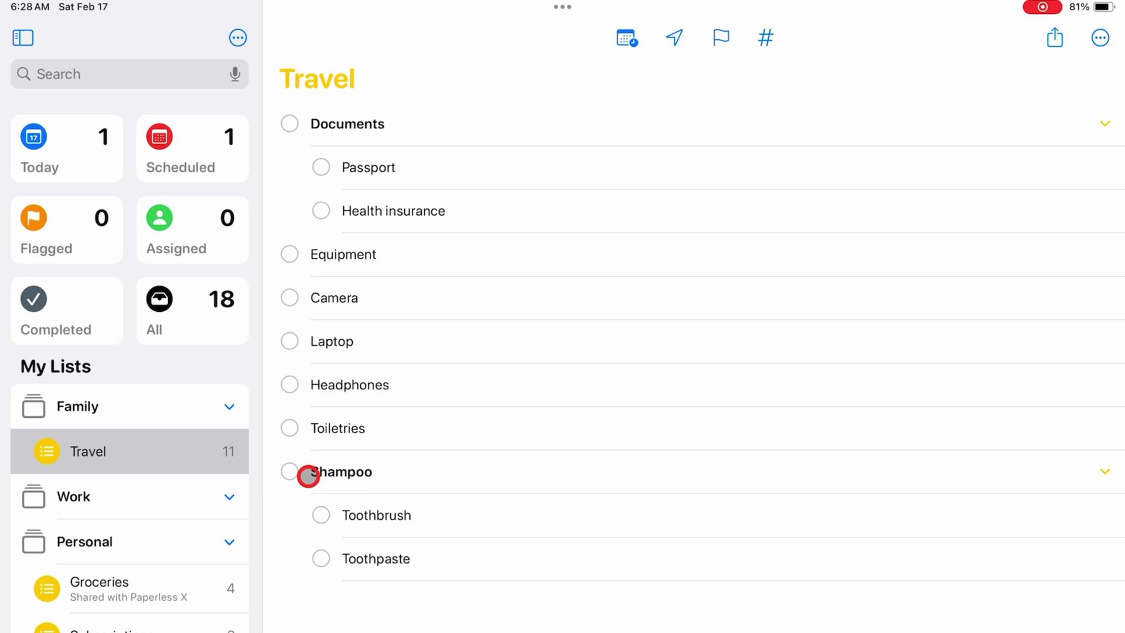
mouse_move(377, 211)
left_mouse_down()
mouse_move(274, 275)
mouse_move(273, 244)
left_mouse_up()
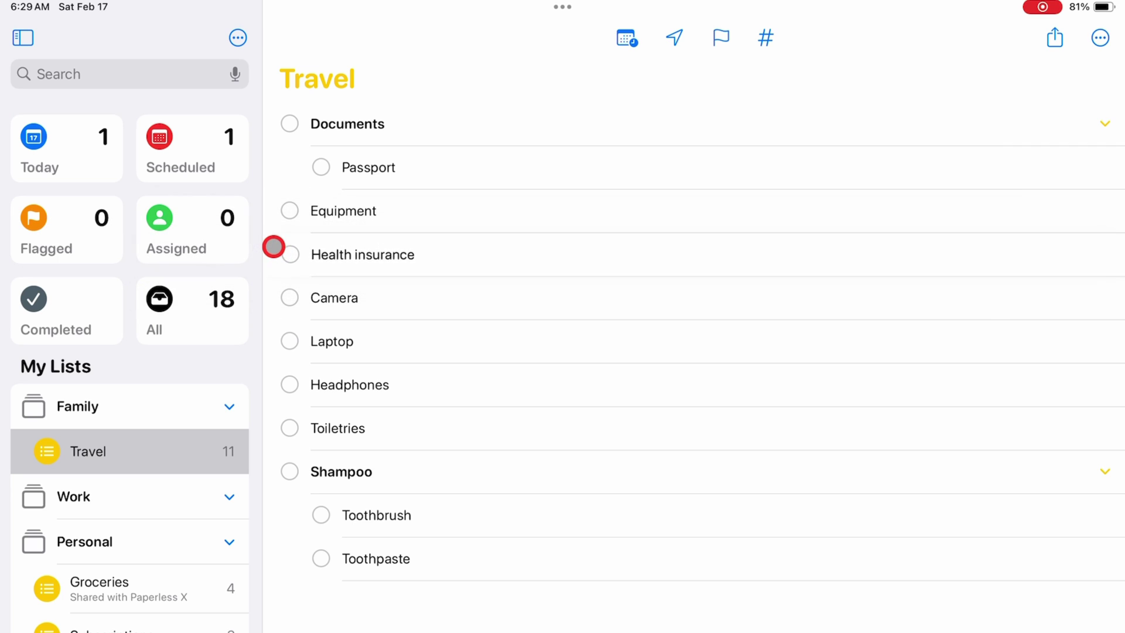
mouse_move(367, 167)
left_mouse_down()
mouse_move(323, 230)
mouse_move(317, 211)
left_mouse_up()
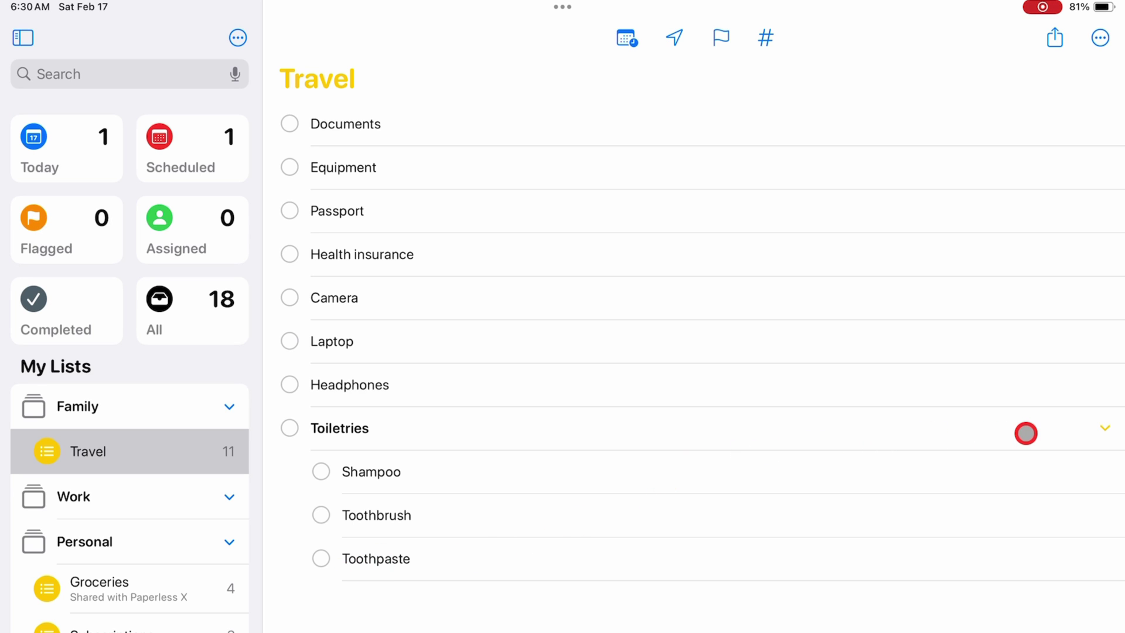
Collapse Toiletries' subtasks and expand Equipment to show Camera, Laptop and Headphones
left_click(1105, 428)
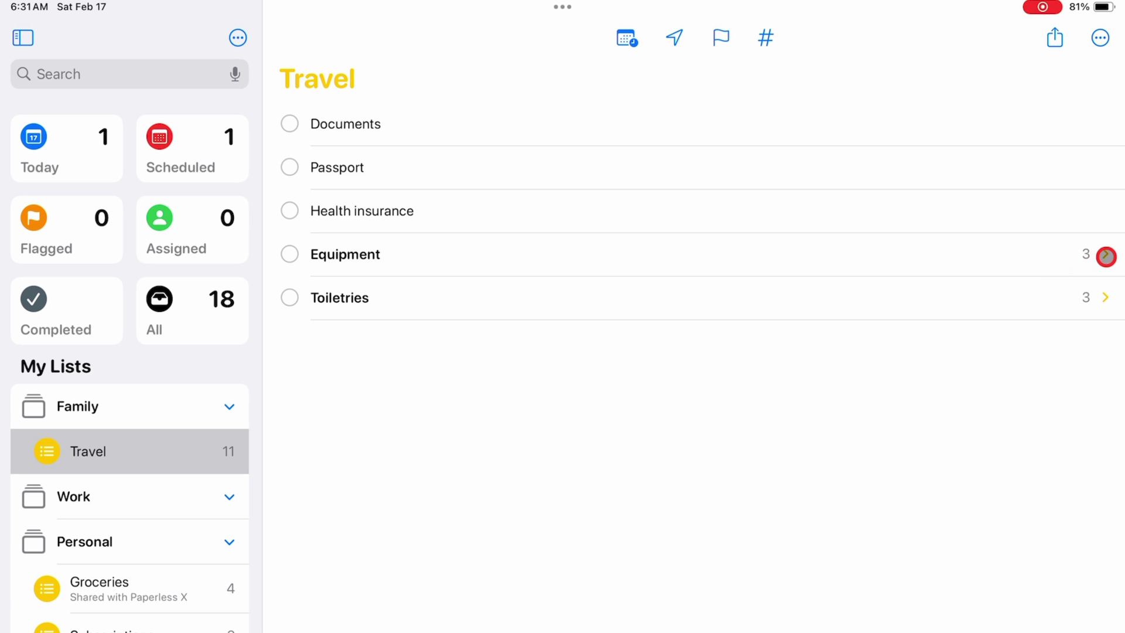
left_click(1106, 255)
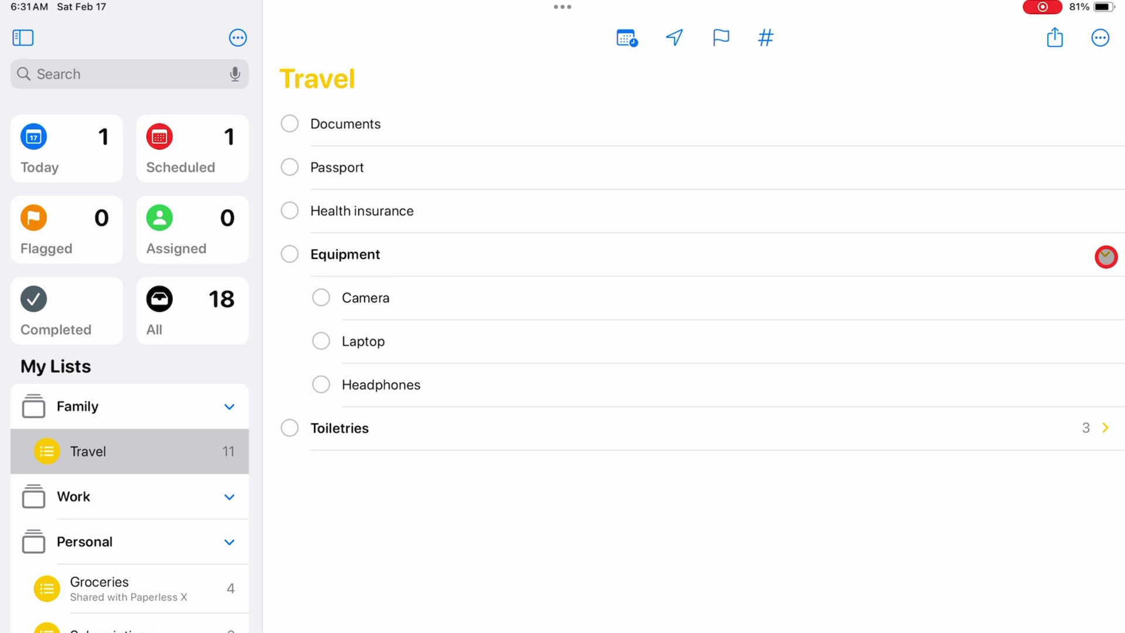
left_click(1105, 256)
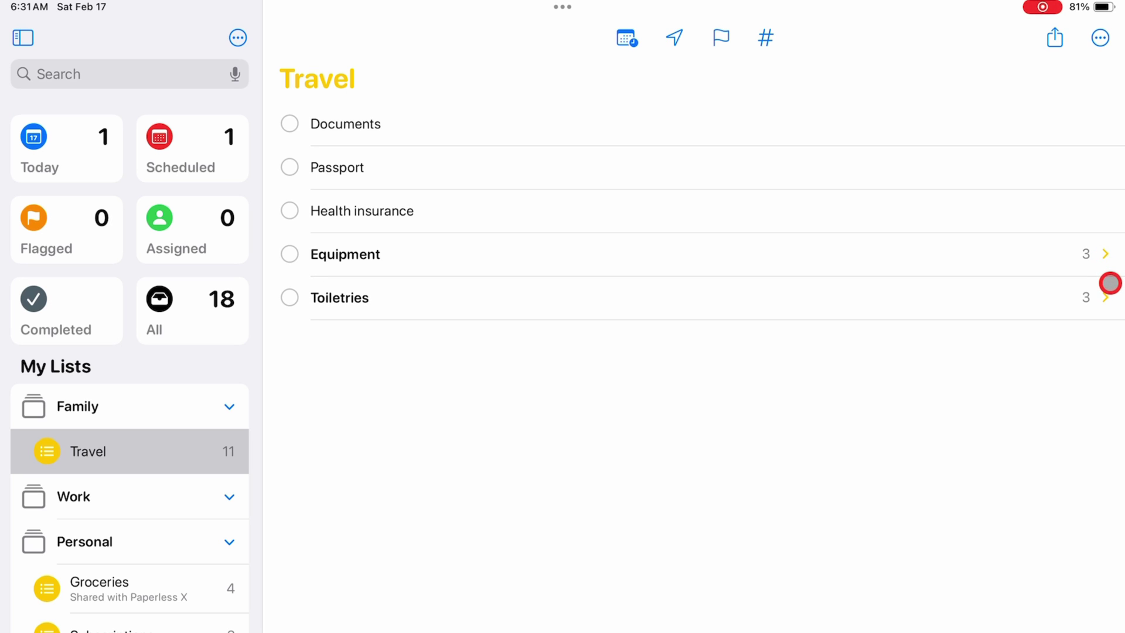
left_click(1106, 299)
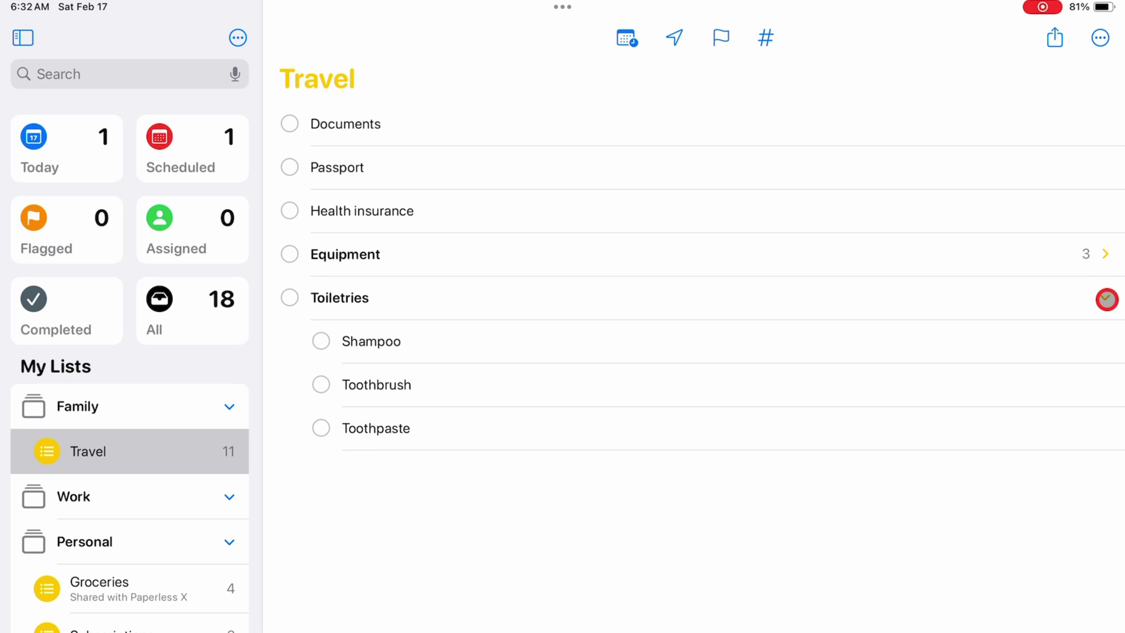
left_click(1107, 299)
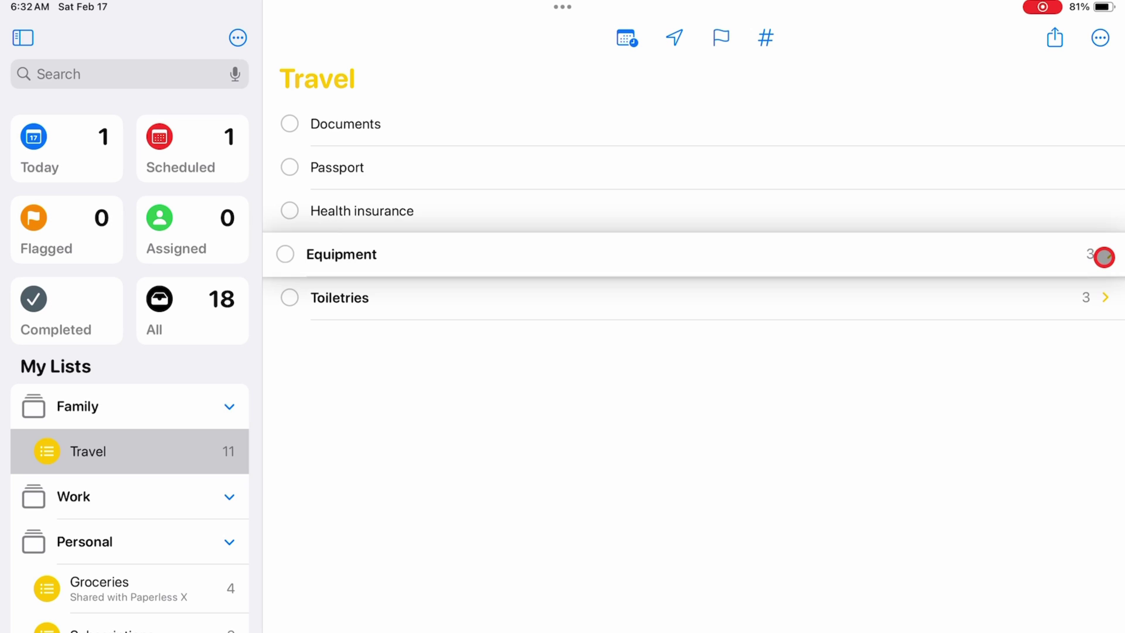
left_click(1104, 257)
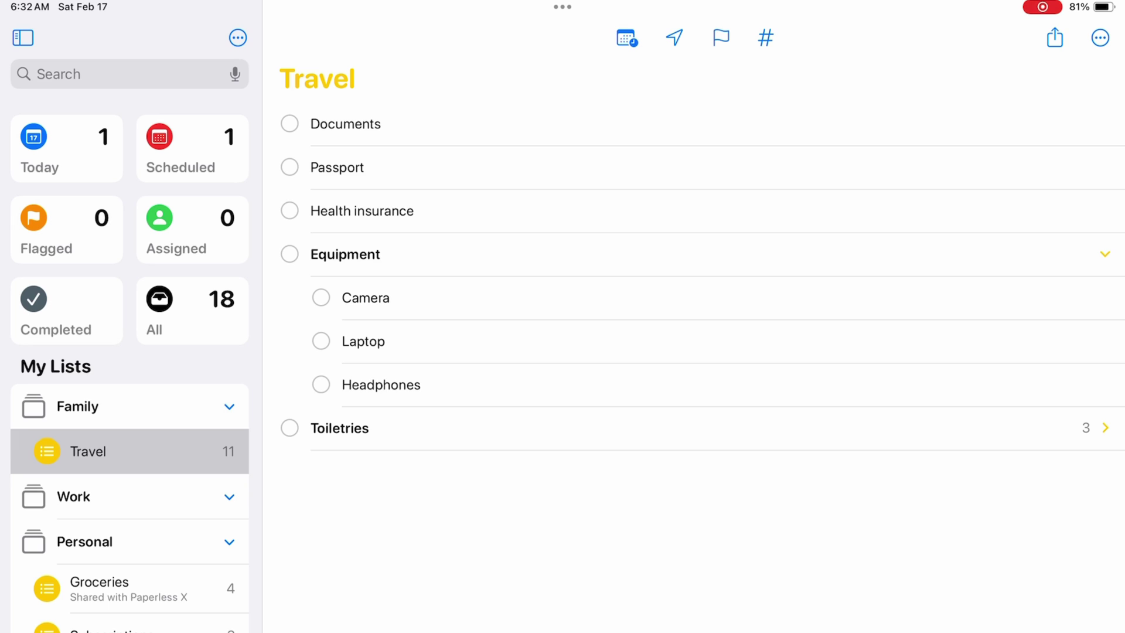
Give Camera a due date of February 20, 2024 and allow reminder notifications
left_click(1015, 307)
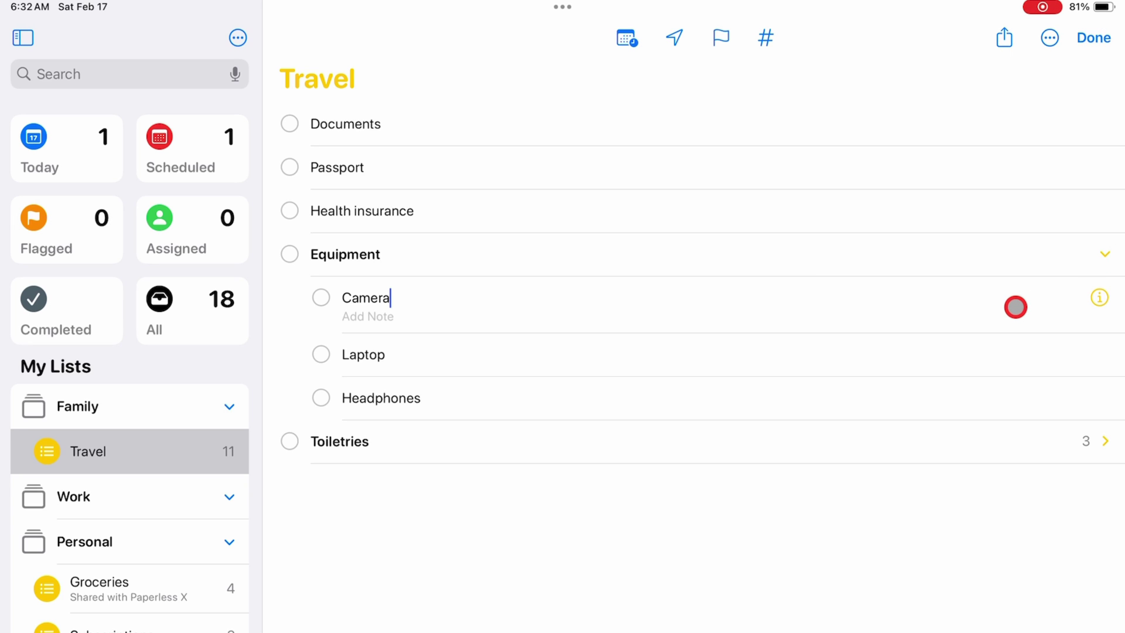
left_click(1100, 297)
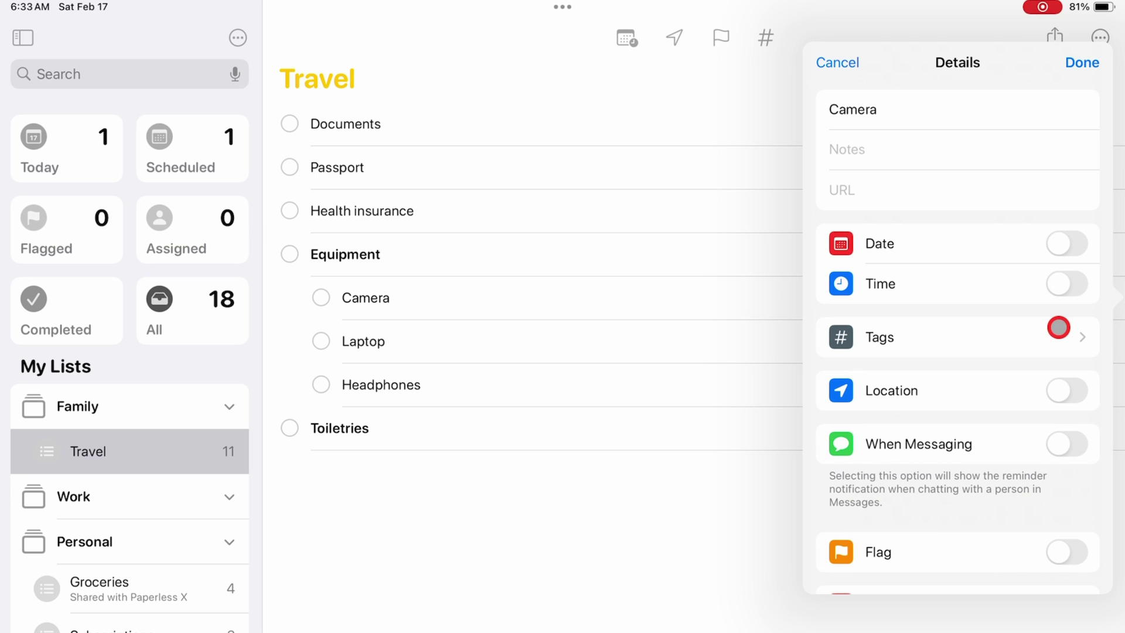
left_click(1067, 248)
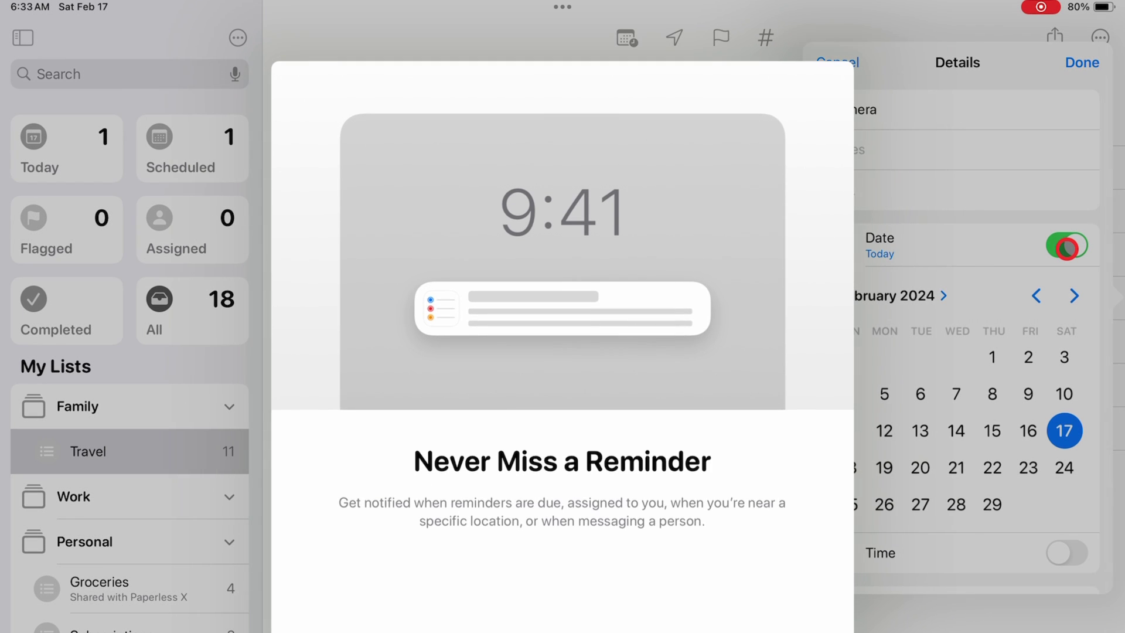
left_click(1067, 248)
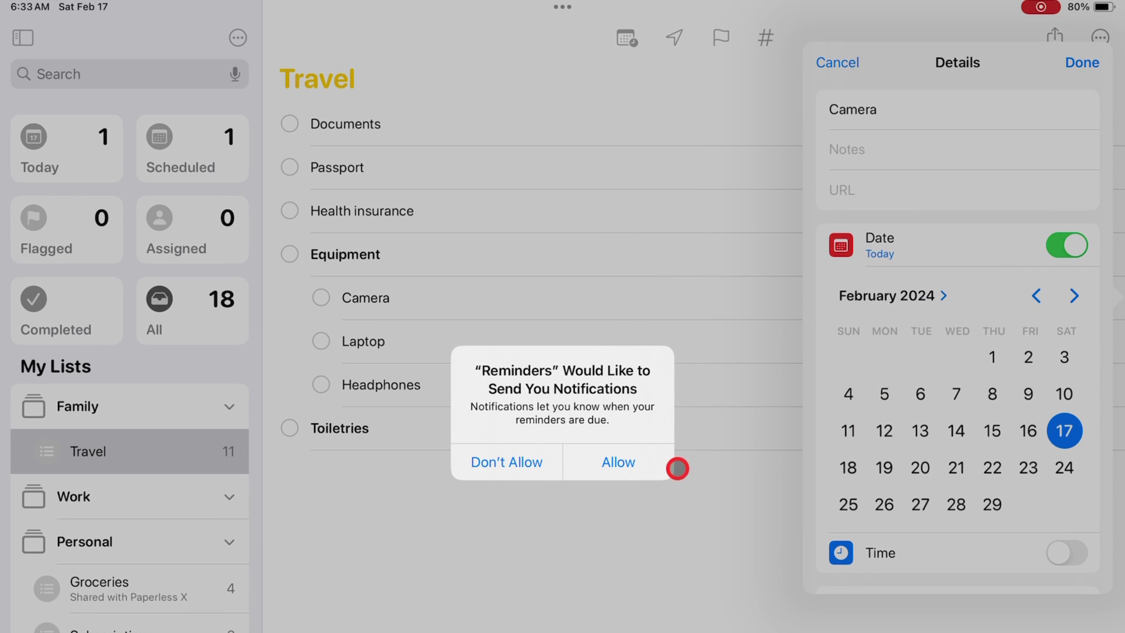
left_click(644, 469)
Set Camera's priority to Medium
left_click(1037, 452)
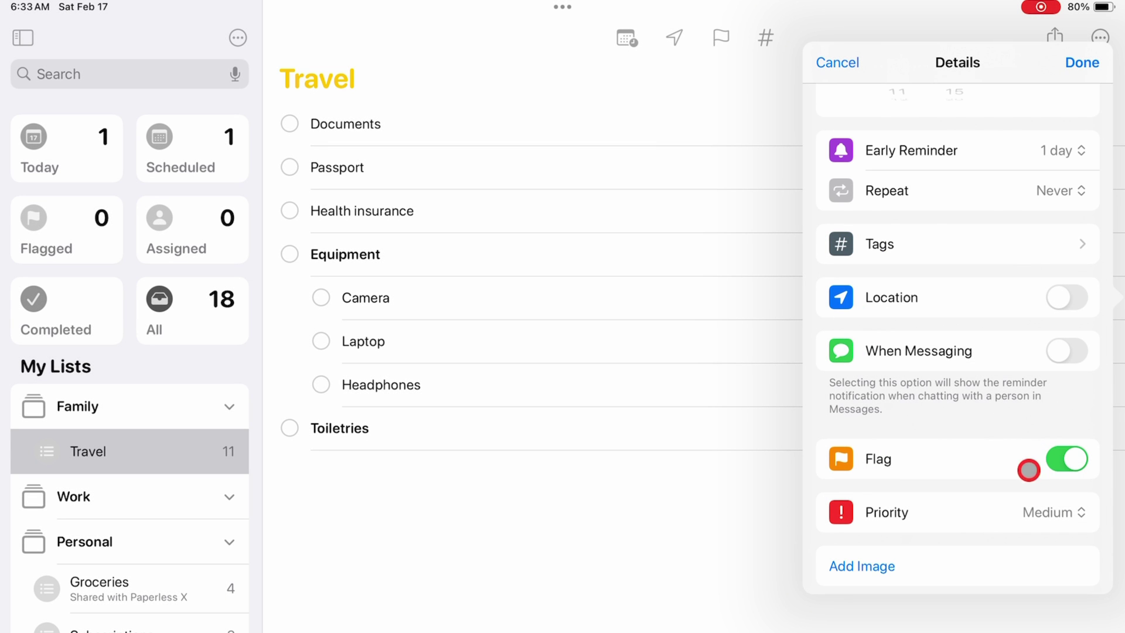
scroll(995, 563, "down", 1)
scroll(993, 564, "up", 2)
scroll(993, 564, "up", 4)
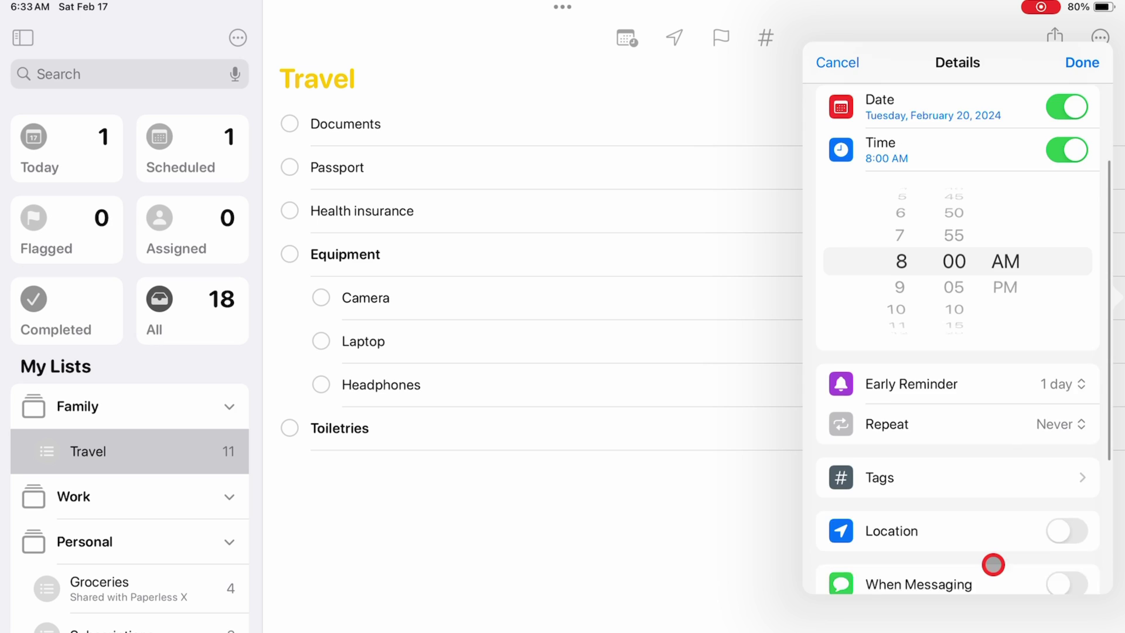
scroll(993, 564, "up", 4)
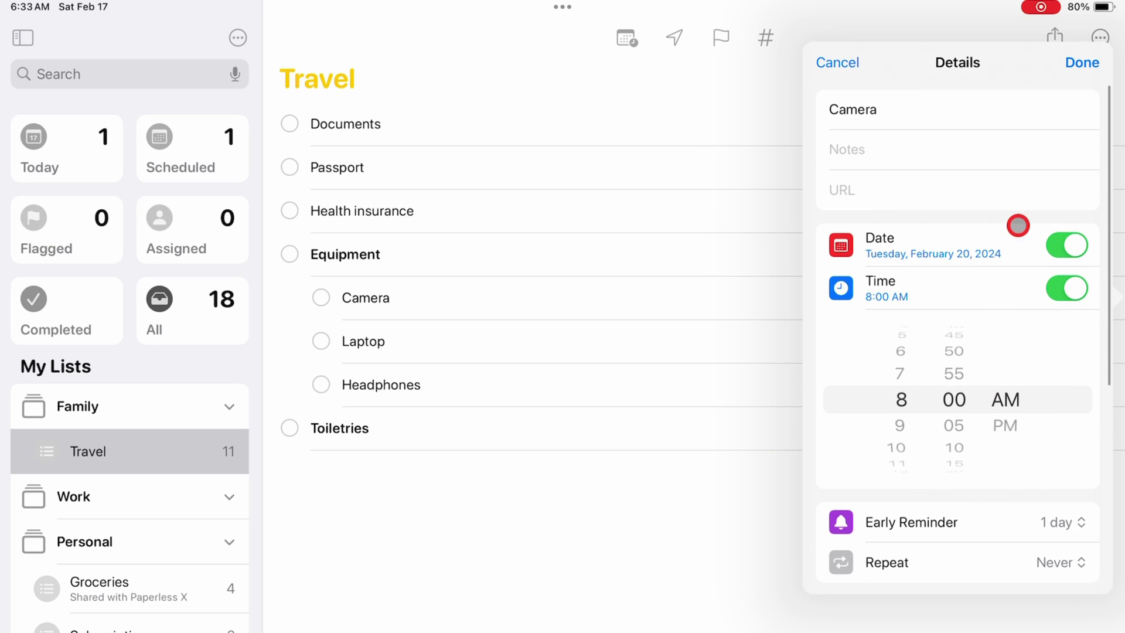
left_click(1082, 62)
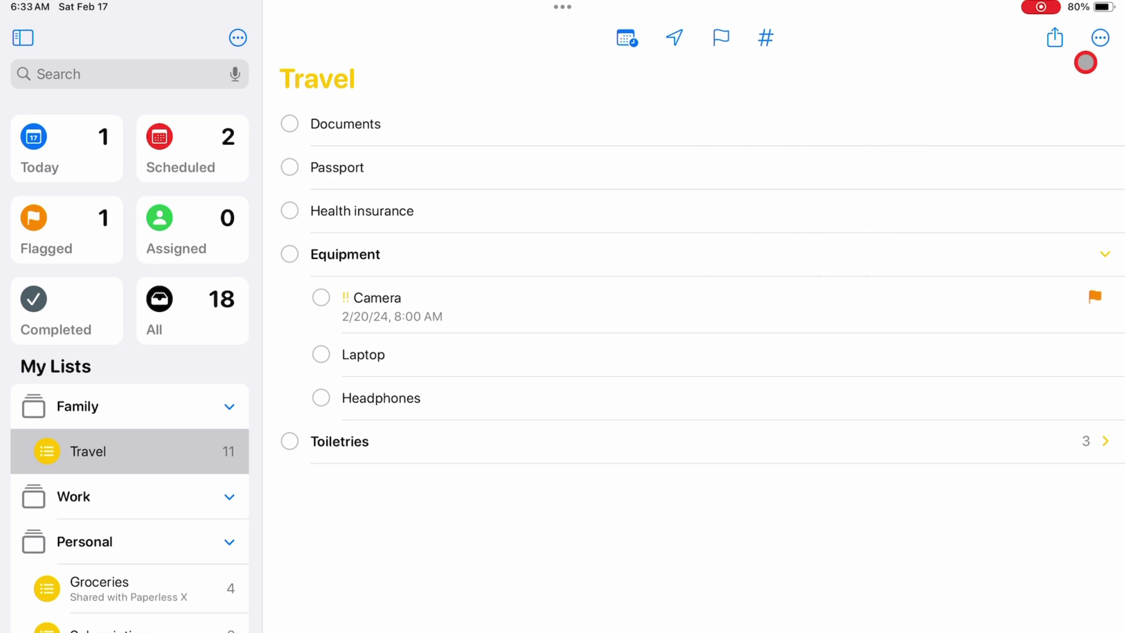